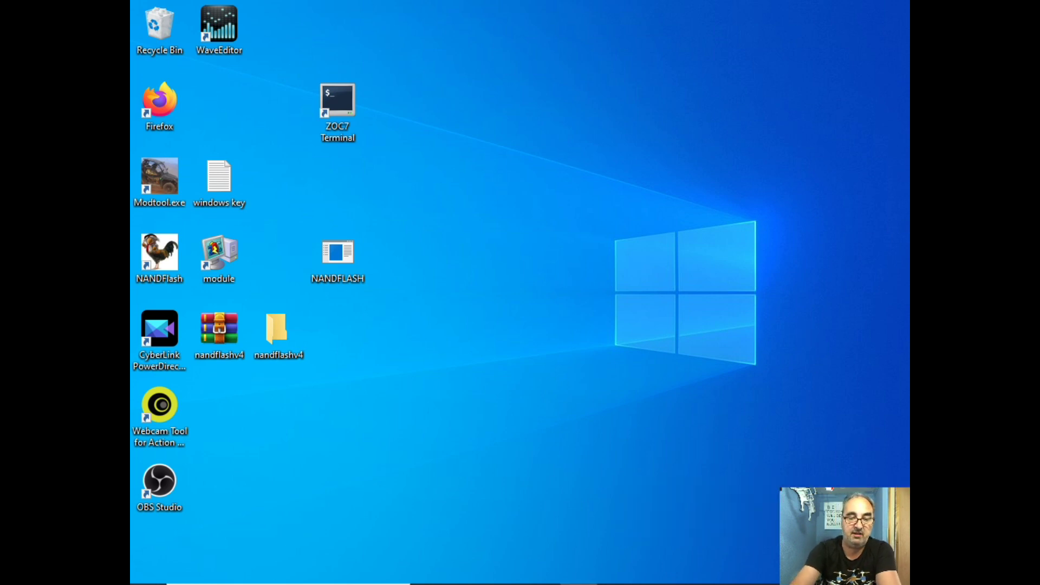
Browse Galaxy S7 edge > Phone > DJI > dji.go.v4 > DJI_RECORD, finding only analytics, then leave the window
{"action": "key", "text": "super+e"}
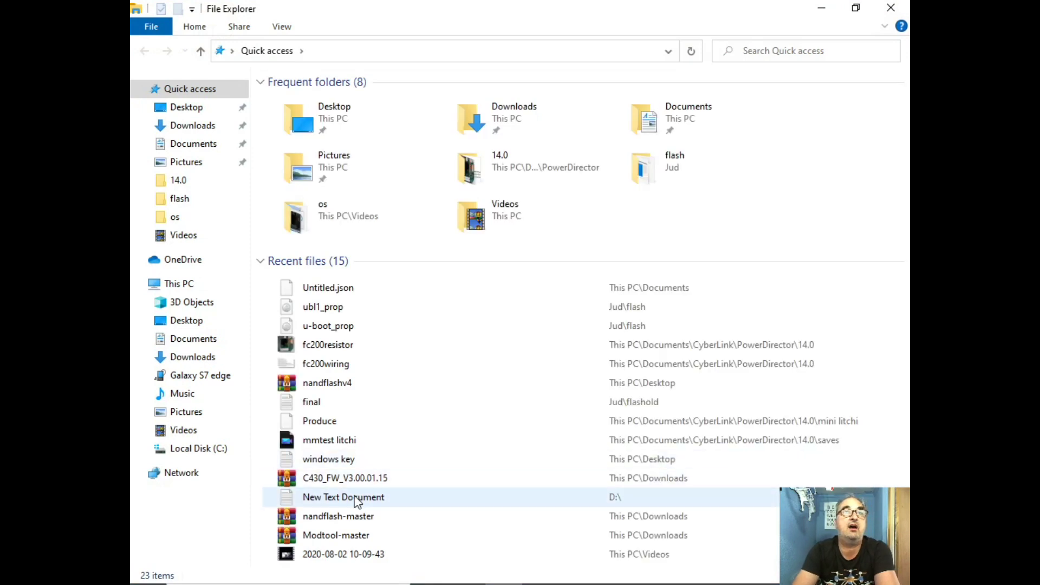
{"action": "left_click", "coordinate": [228, 387]}
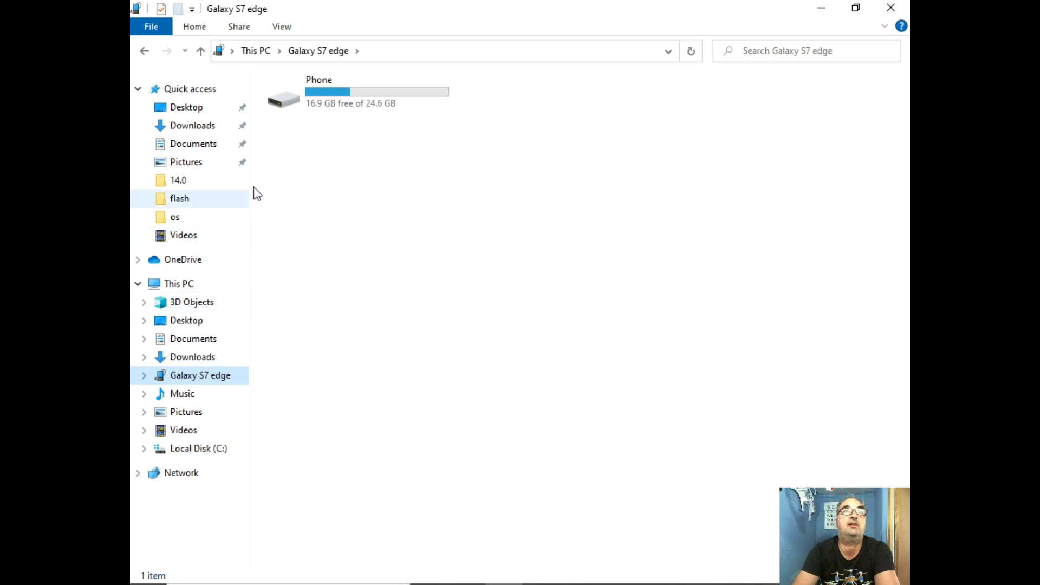
{"action": "double_click", "coordinate": [381, 90]}
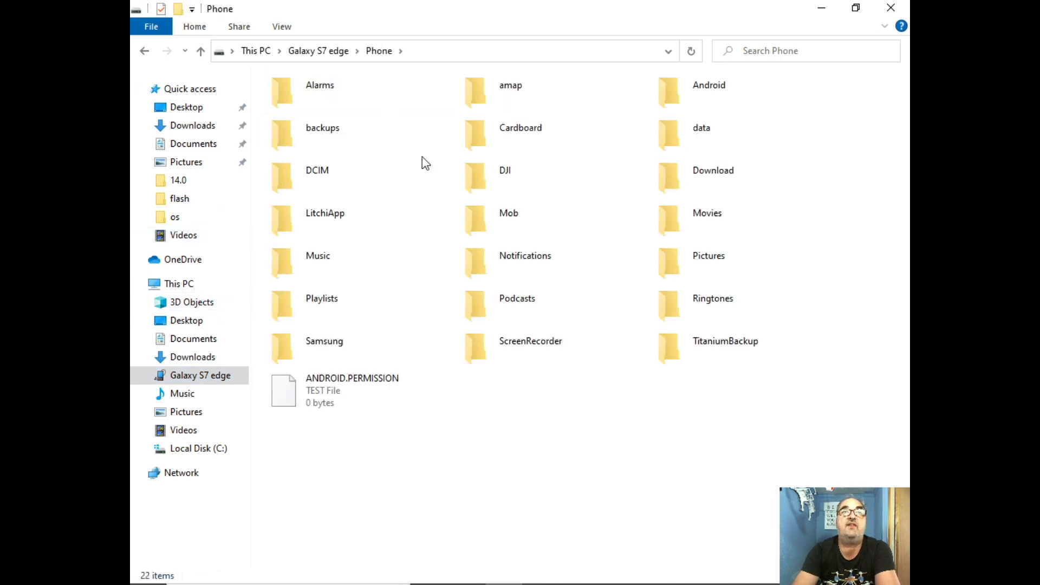
{"action": "double_click", "coordinate": [508, 167]}
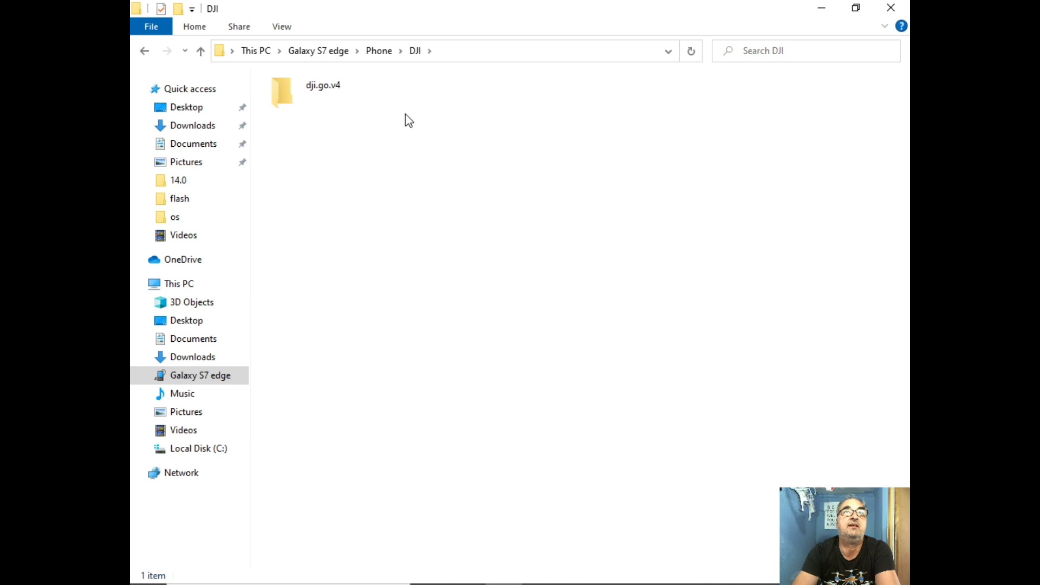
{"action": "double_click", "coordinate": [294, 89]}
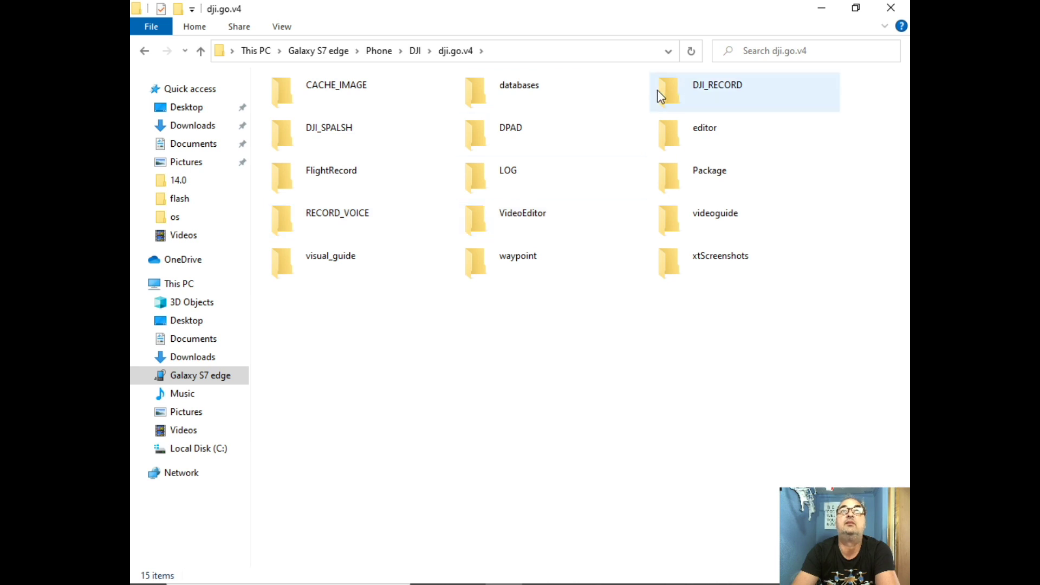
{"action": "double_click", "coordinate": [698, 90]}
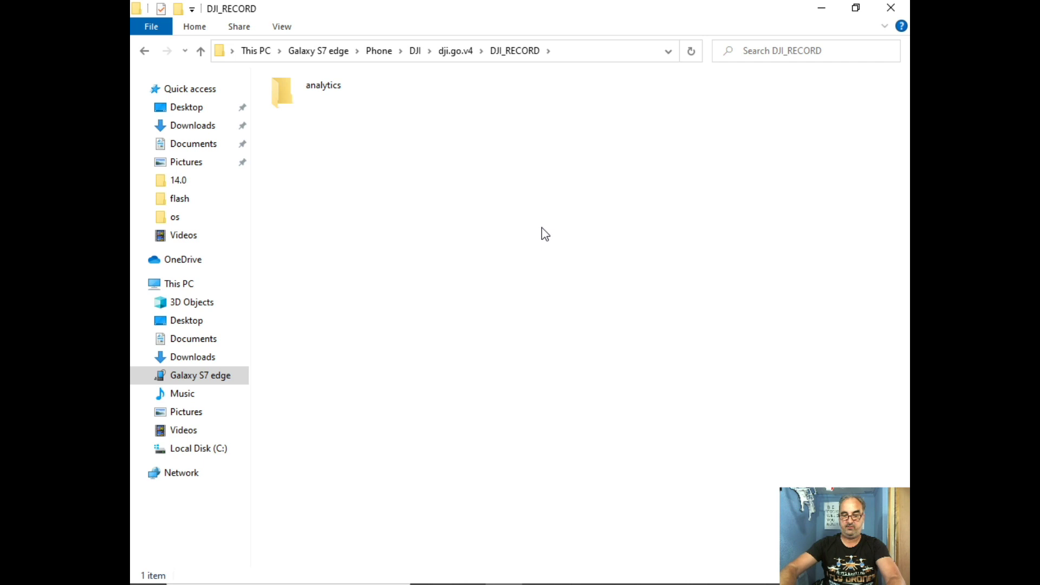
{"action": "key", "text": "super+d"}
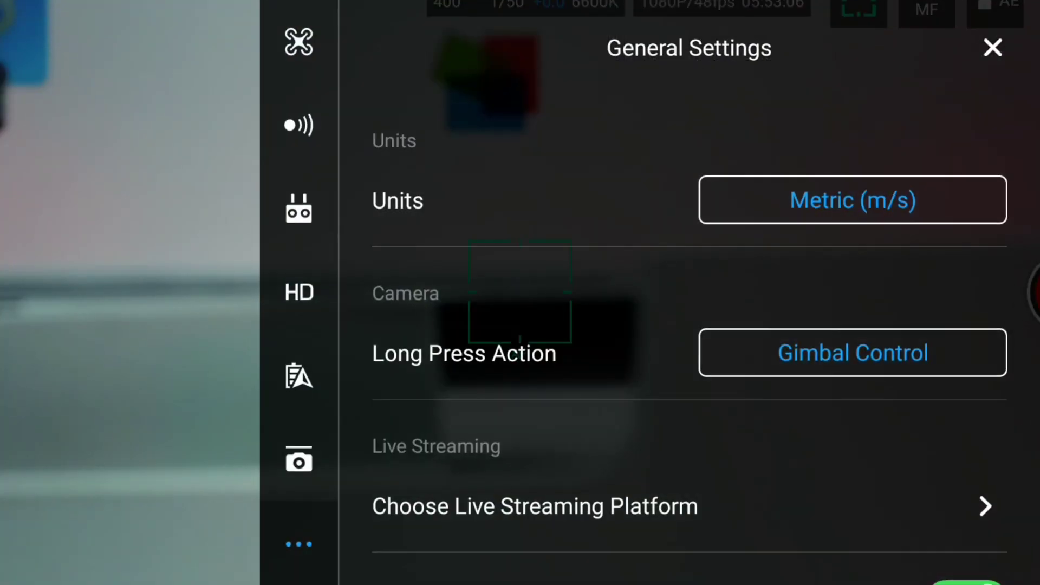
In General Settings, set Largest Video Cache Capacity to 10G
{"action": "left_click", "coordinate": [989, 27]}
{"action": "scroll", "coordinate": [688, 325], "scroll_direction": "down", "scroll_amount": 1}
{"action": "scroll", "coordinate": [688, 325], "scroll_direction": "down", "scroll_amount": 2}
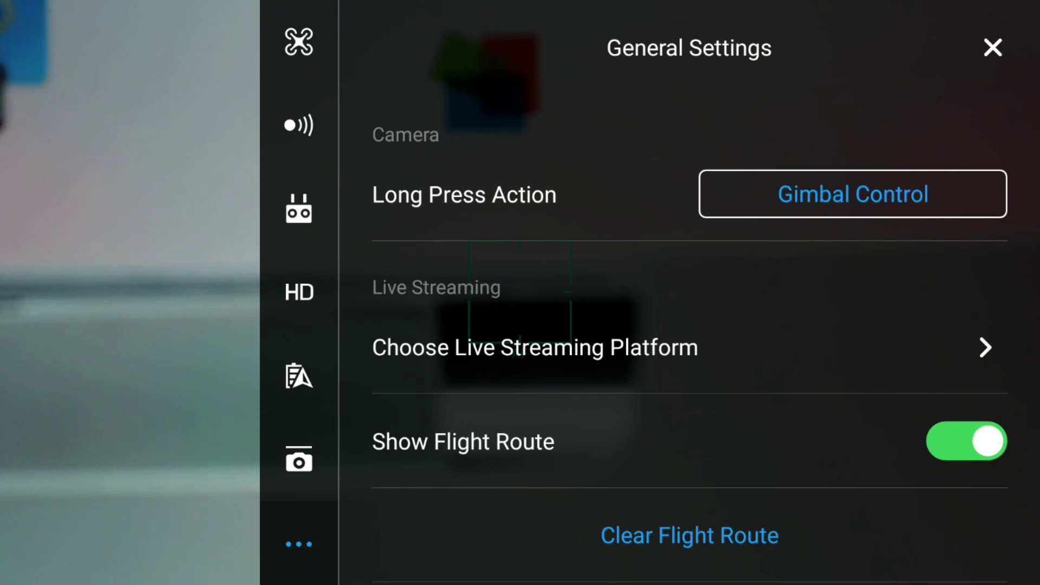
{"action": "scroll", "coordinate": [688, 352], "scroll_direction": "down", "scroll_amount": 7}
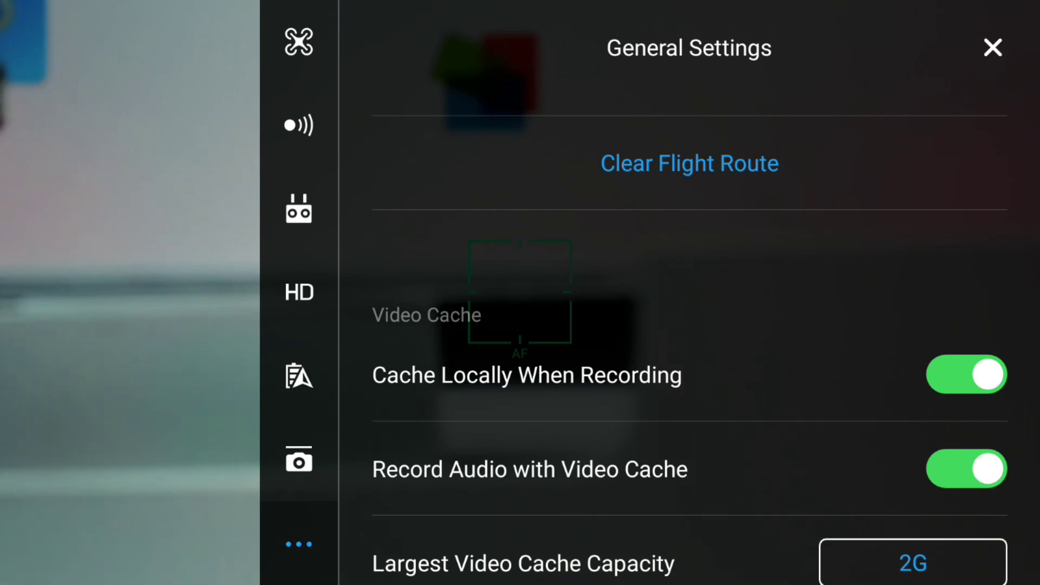
{"action": "scroll", "coordinate": [688, 324], "scroll_direction": "down", "scroll_amount": 1}
{"action": "scroll", "coordinate": [688, 325], "scroll_direction": "up", "scroll_amount": 11}
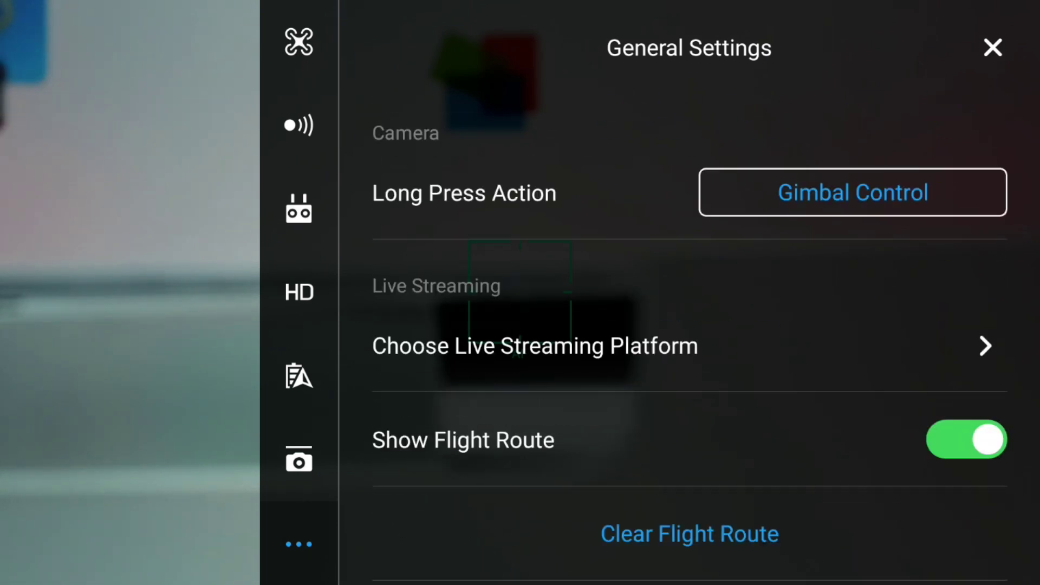
{"action": "scroll", "coordinate": [688, 325], "scroll_direction": "down", "scroll_amount": 10}
{"action": "scroll", "coordinate": [688, 325], "scroll_direction": "down", "scroll_amount": 3}
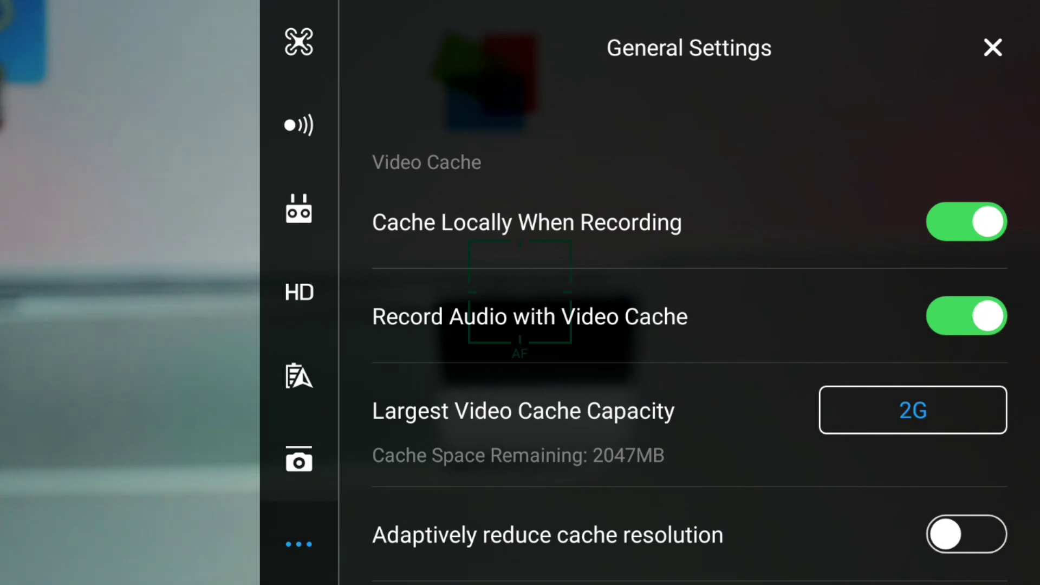
{"action": "left_click", "coordinate": [913, 410]}
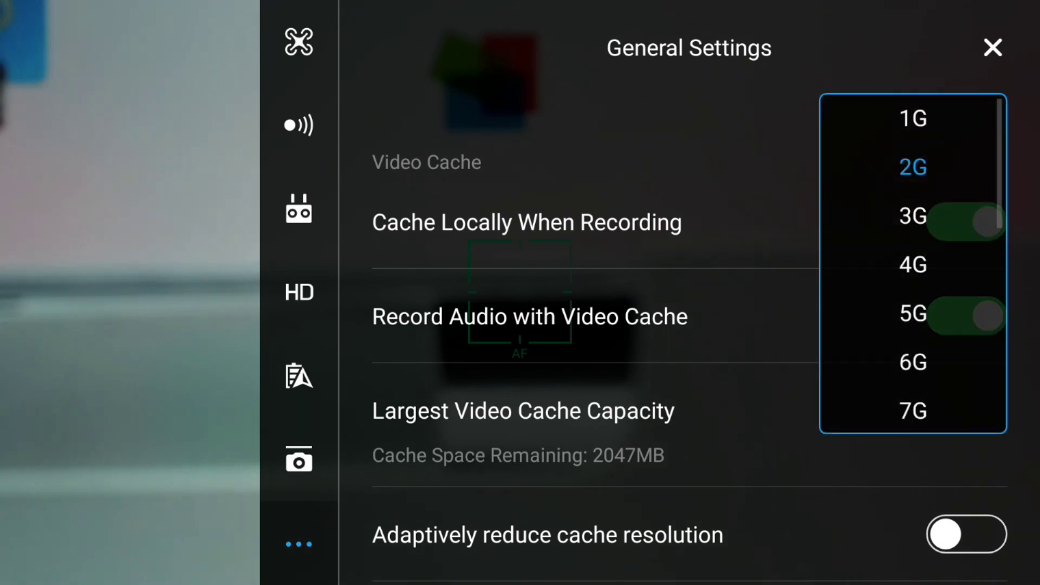
{"action": "scroll", "coordinate": [913, 263], "scroll_direction": "down", "scroll_amount": 5}
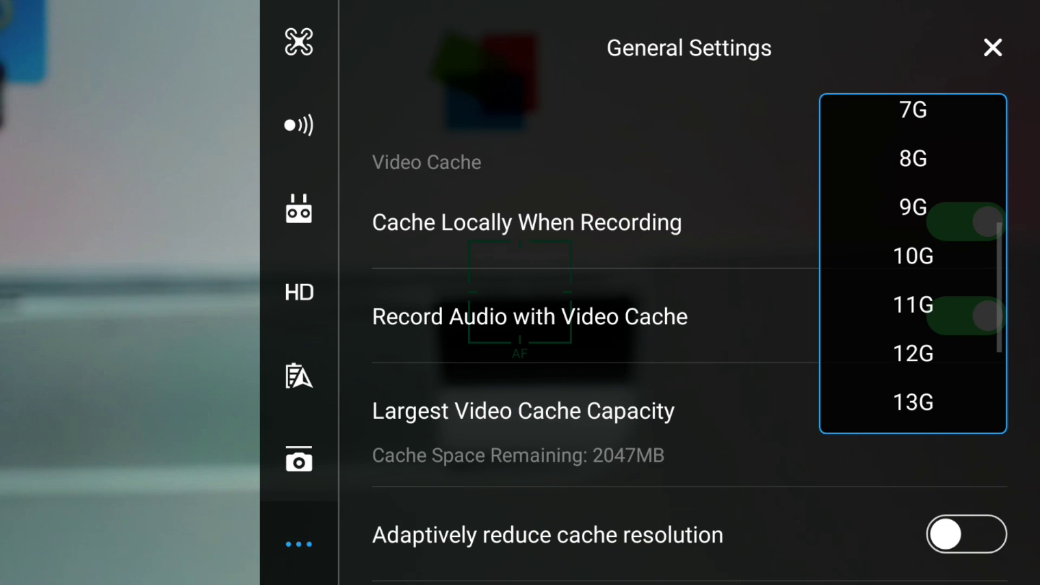
{"action": "left_click", "coordinate": [912, 255]}
Clear the video cache, confirm both prompts, and close General Settings
{"action": "scroll", "coordinate": [689, 352], "scroll_direction": "down", "scroll_amount": 5}
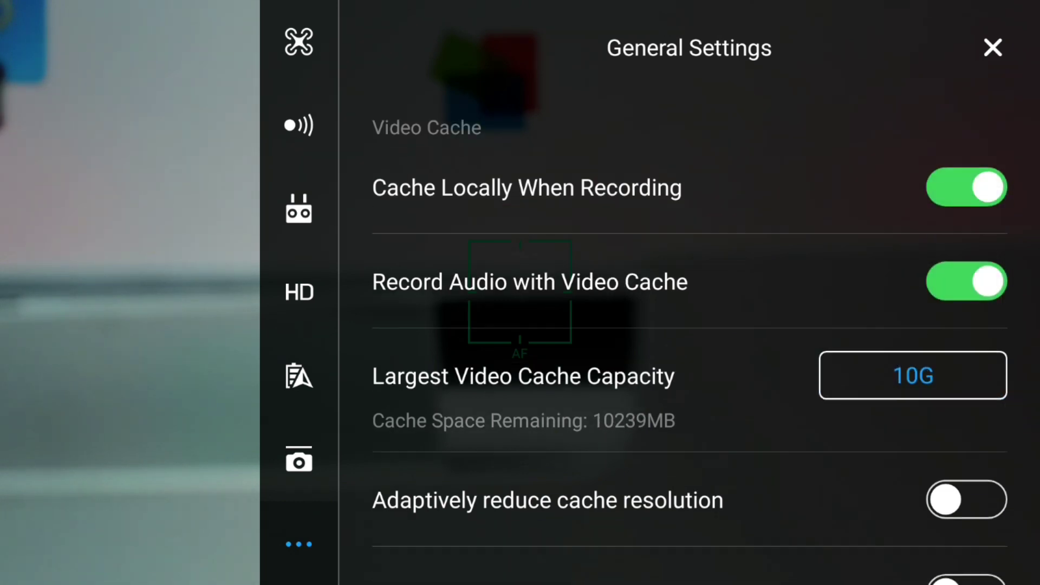
{"action": "left_click", "coordinate": [689, 522]}
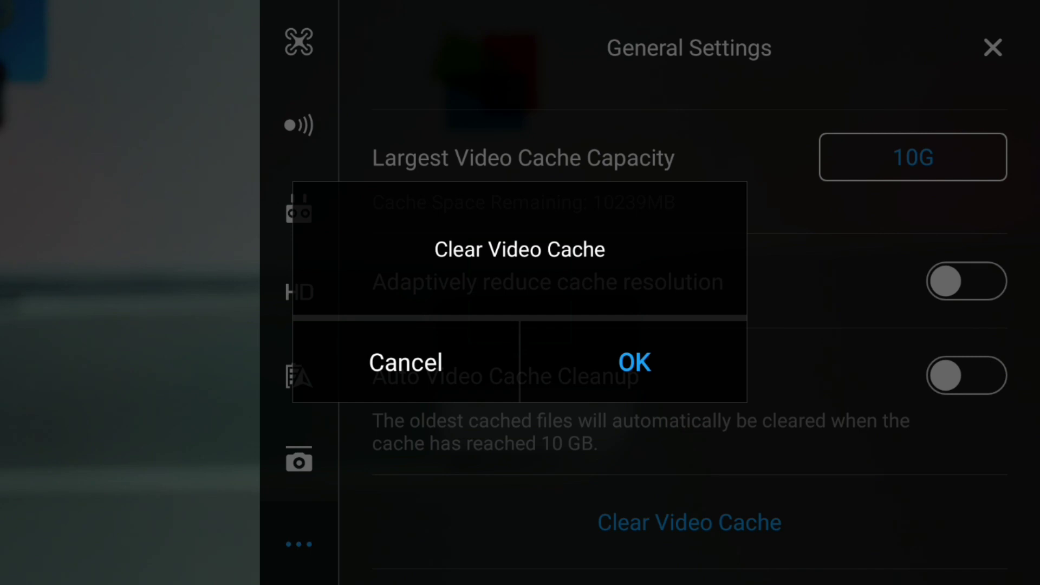
{"action": "left_click", "coordinate": [635, 361]}
{"action": "left_click", "coordinate": [520, 362]}
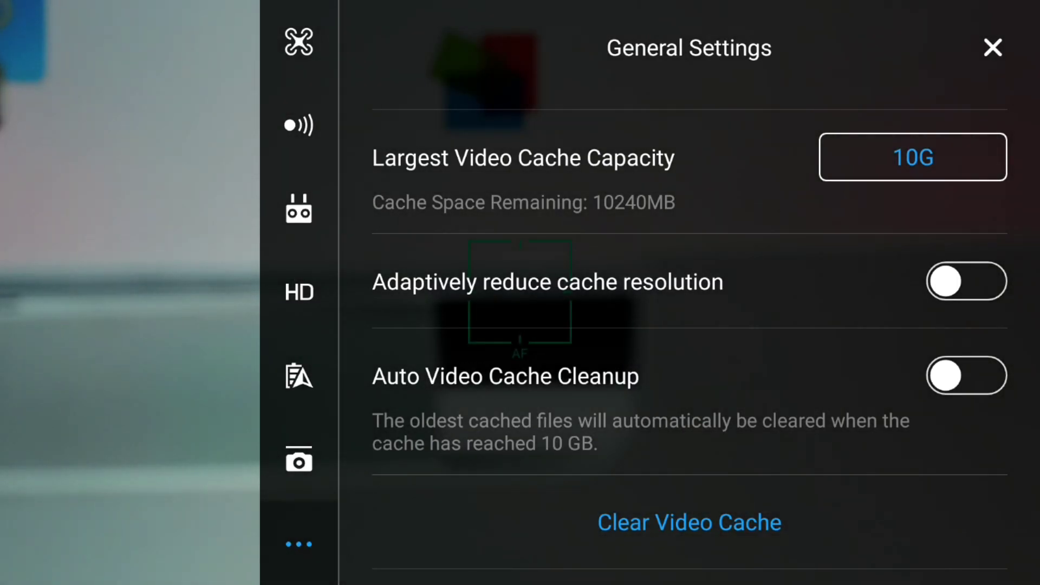
{"action": "left_click", "coordinate": [992, 48]}
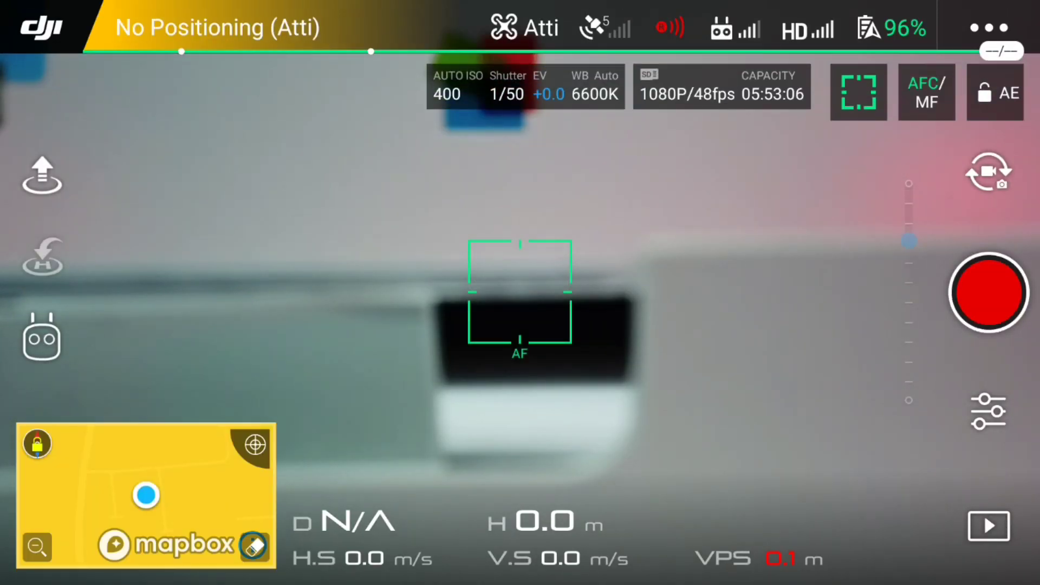
Switch the mini-map to the attitude indicator and start recording a video clip
{"action": "left_click", "coordinate": [255, 546]}
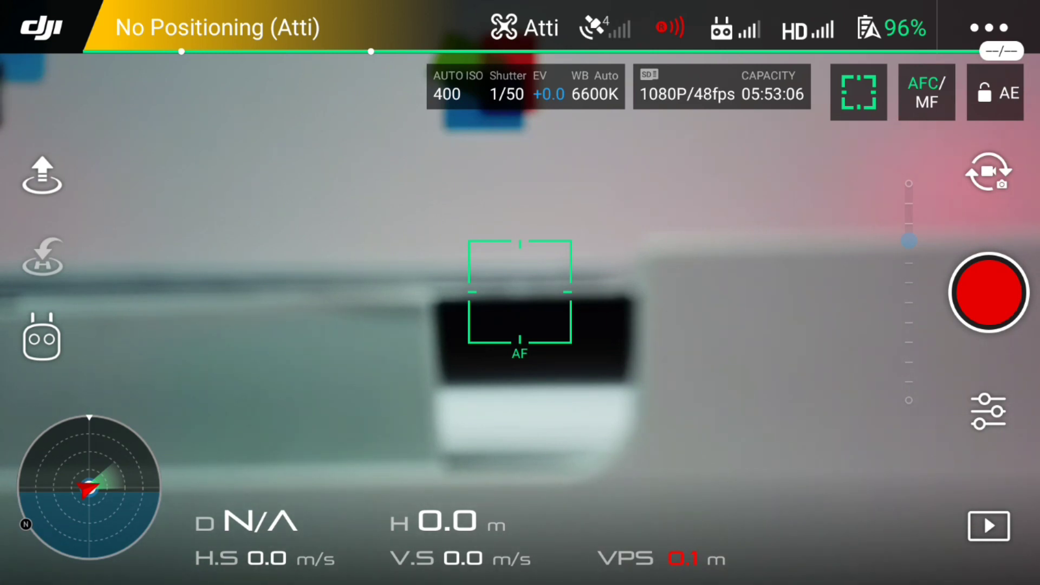
{"action": "left_click", "coordinate": [988, 293]}
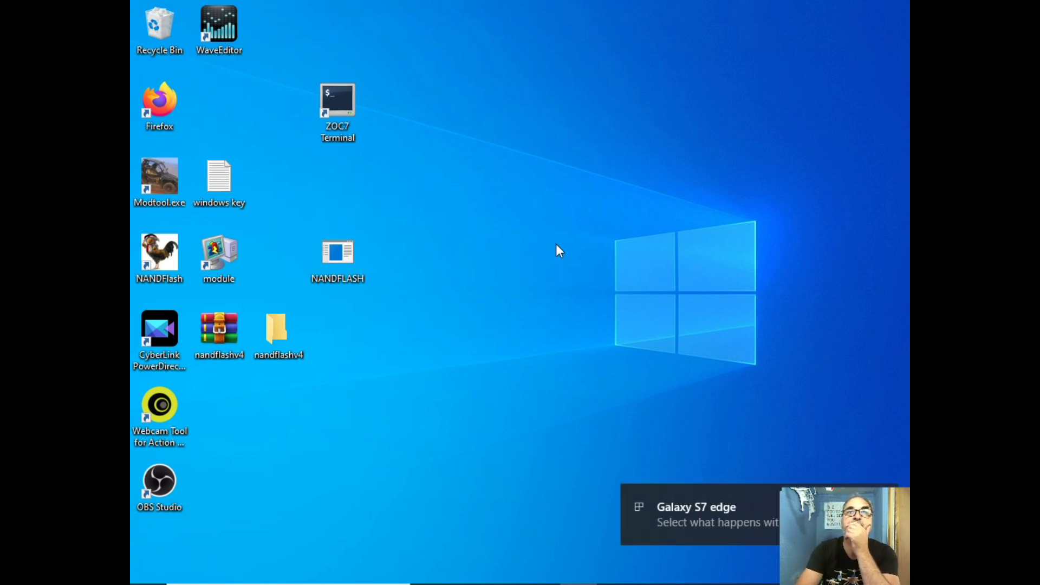
Browse to Galaxy S7 edge > Phone > DJI > dji.go.v4 > DJI_RECORD and select the cached 2020_08_16_18_21_34 video
{"action": "mouse_move", "coordinate": [465, 583]}
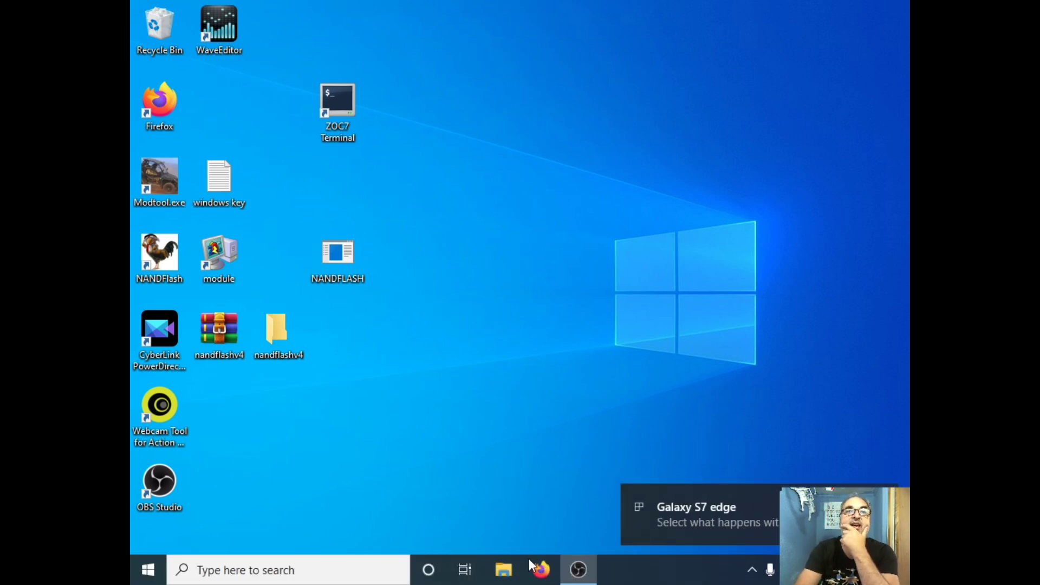
{"action": "left_click", "coordinate": [517, 570]}
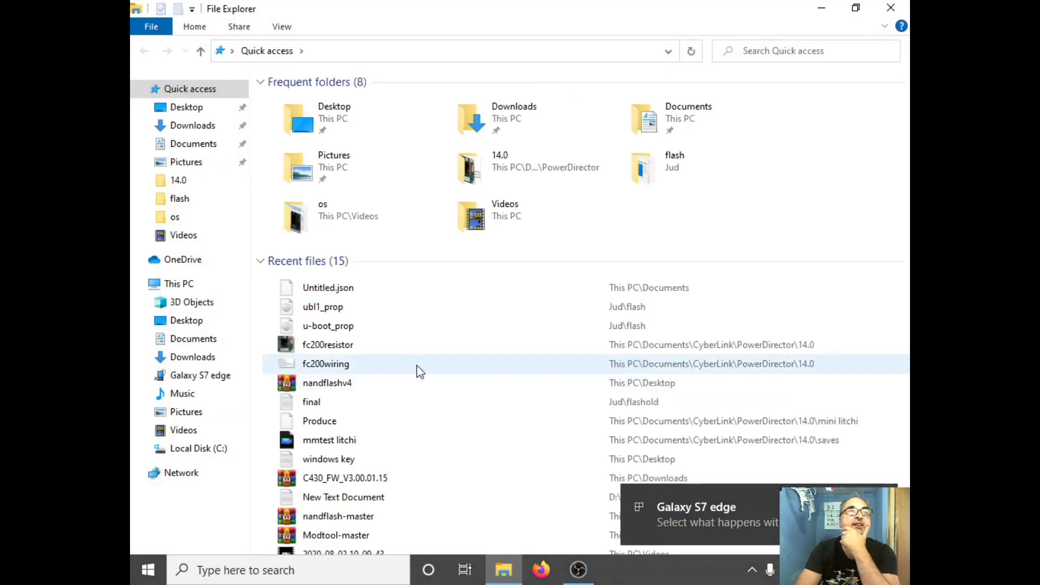
{"action": "left_click", "coordinate": [178, 381]}
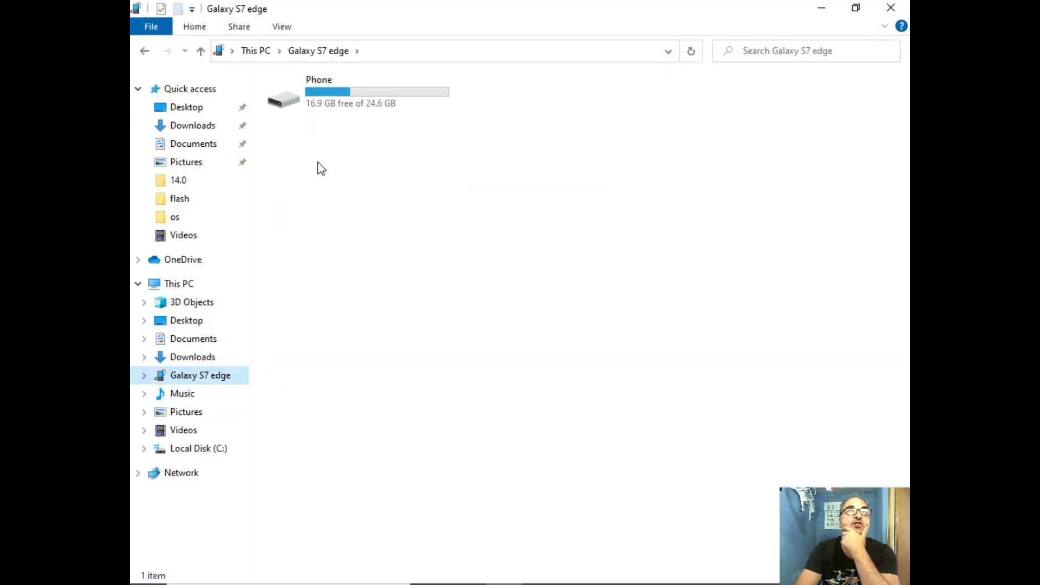
{"action": "double_click", "coordinate": [363, 100]}
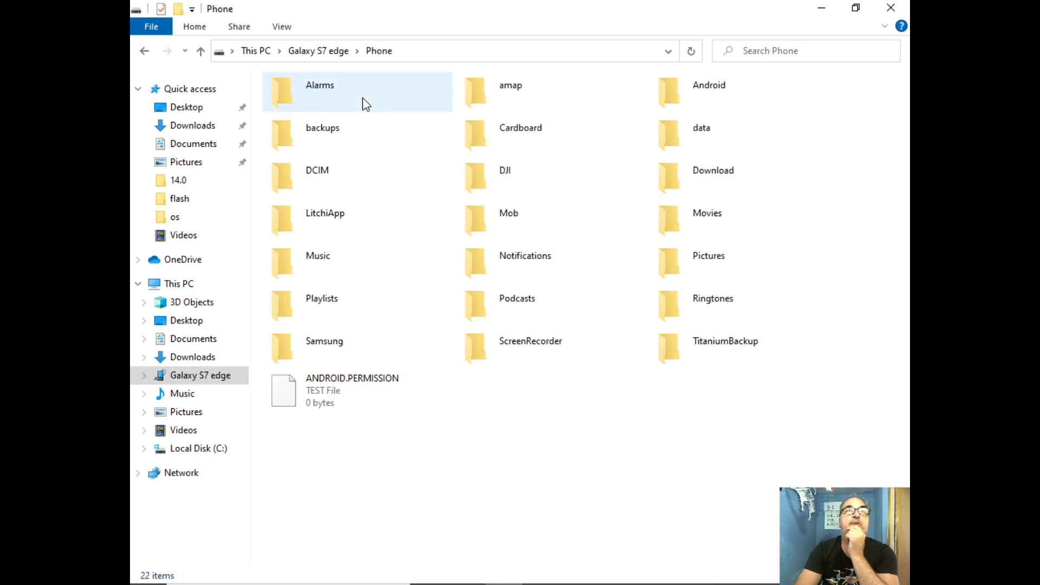
{"action": "double_click", "coordinate": [500, 188]}
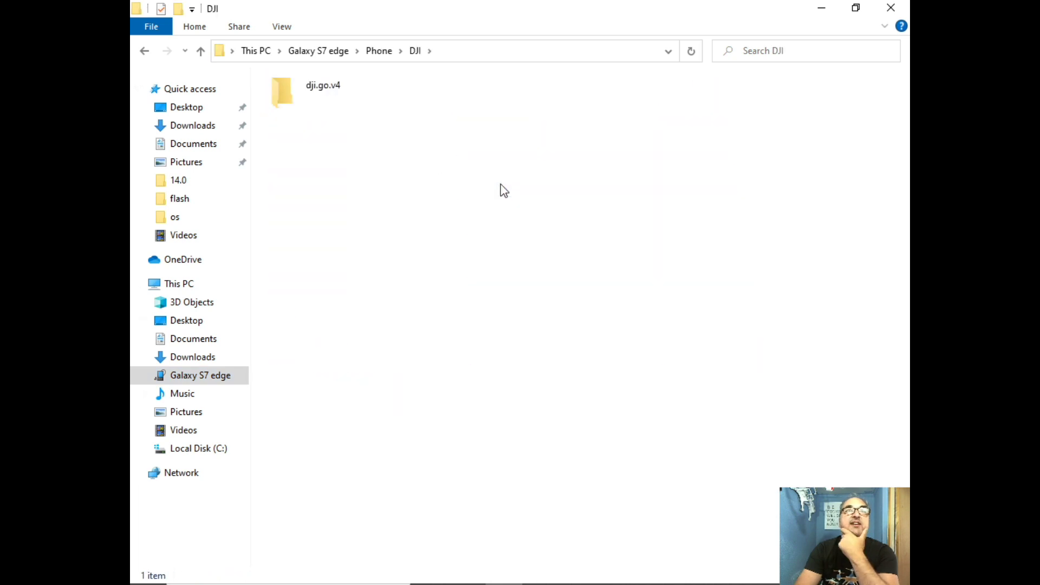
{"action": "double_click", "coordinate": [322, 87]}
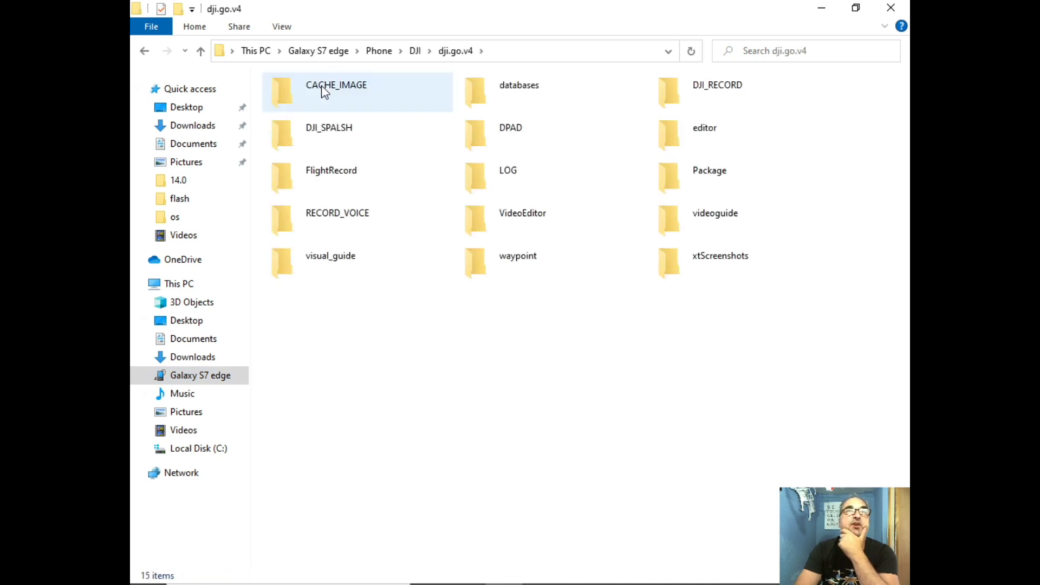
{"action": "double_click", "coordinate": [692, 97]}
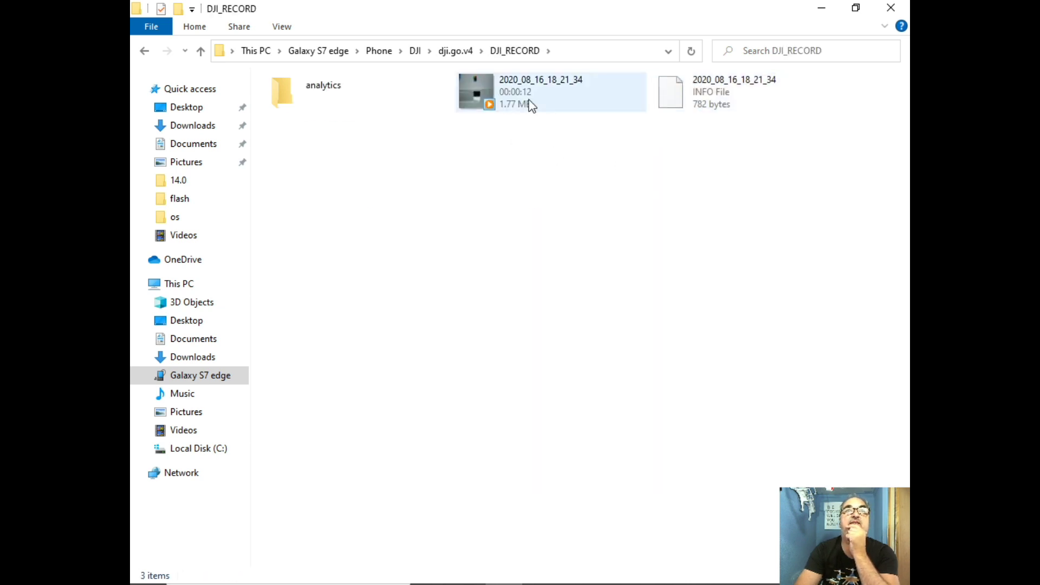
{"action": "left_click", "coordinate": [531, 105]}
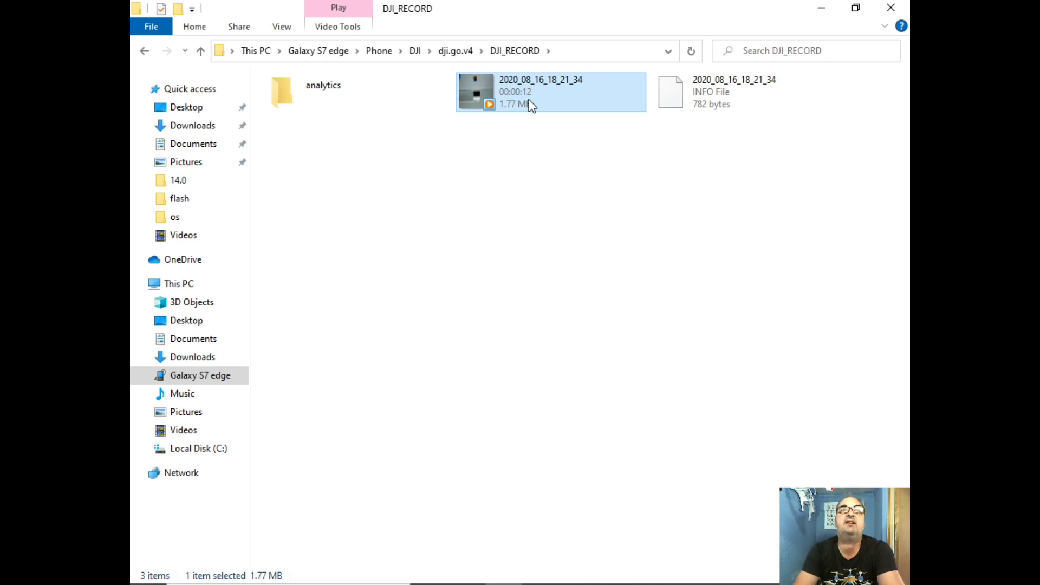
{"action": "double_click", "coordinate": [531, 104]}
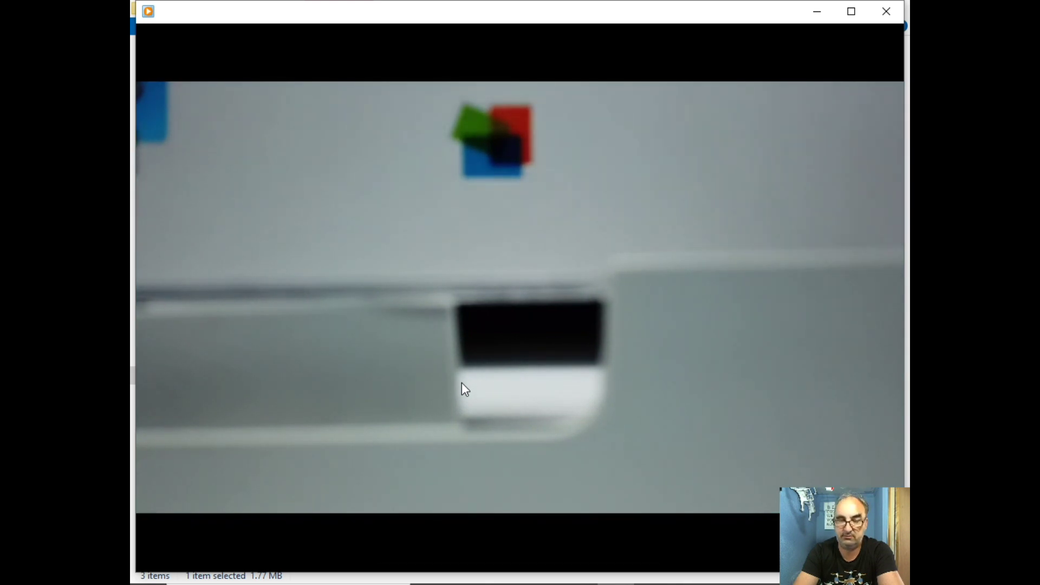
{"action": "mouse_move", "coordinate": [486, 437]}
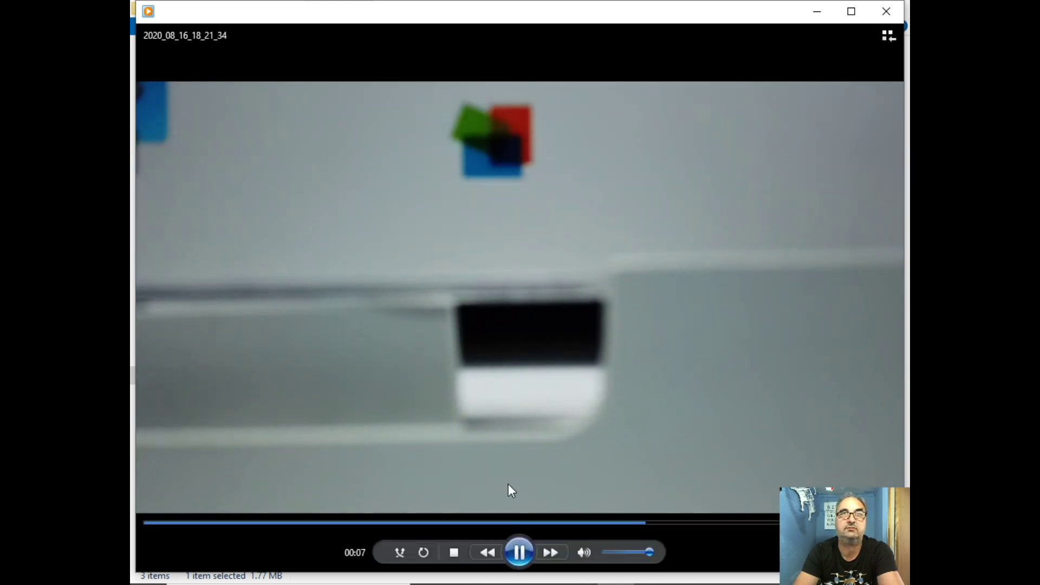
{"action": "left_click", "coordinate": [892, 13]}
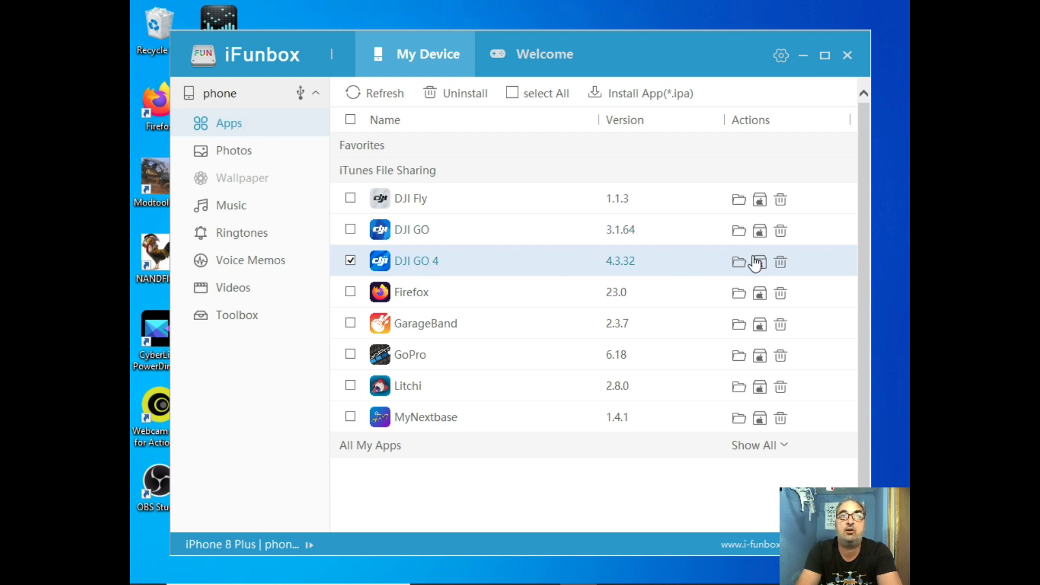
Copy 2020_08_16_18_32_45.mp4 from DJI GO 4's videoCache folder to the Desktop, then close iFunbox's file browser
{"action": "left_click", "coordinate": [739, 262]}
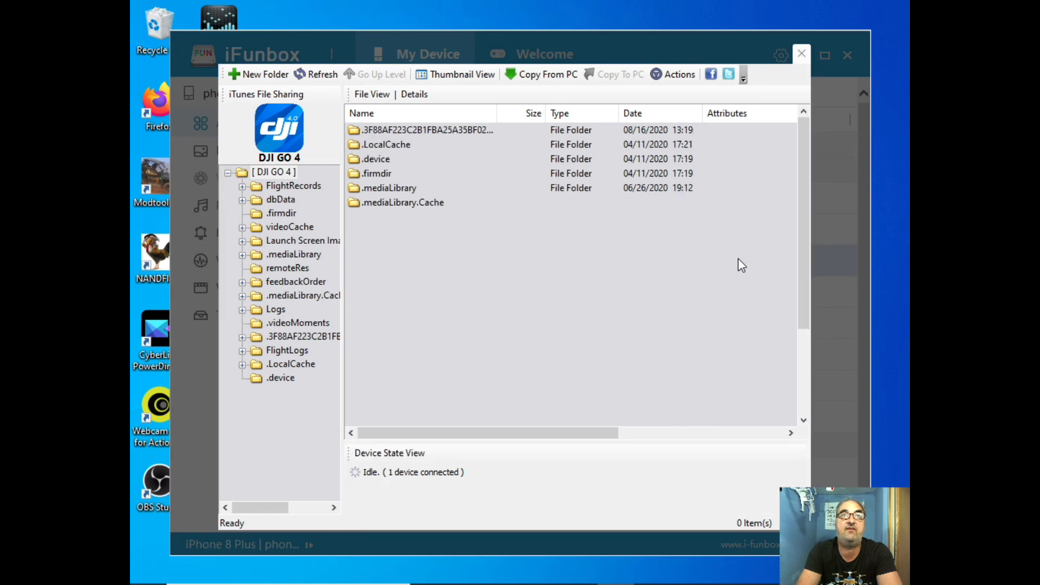
{"action": "left_click", "coordinate": [284, 230]}
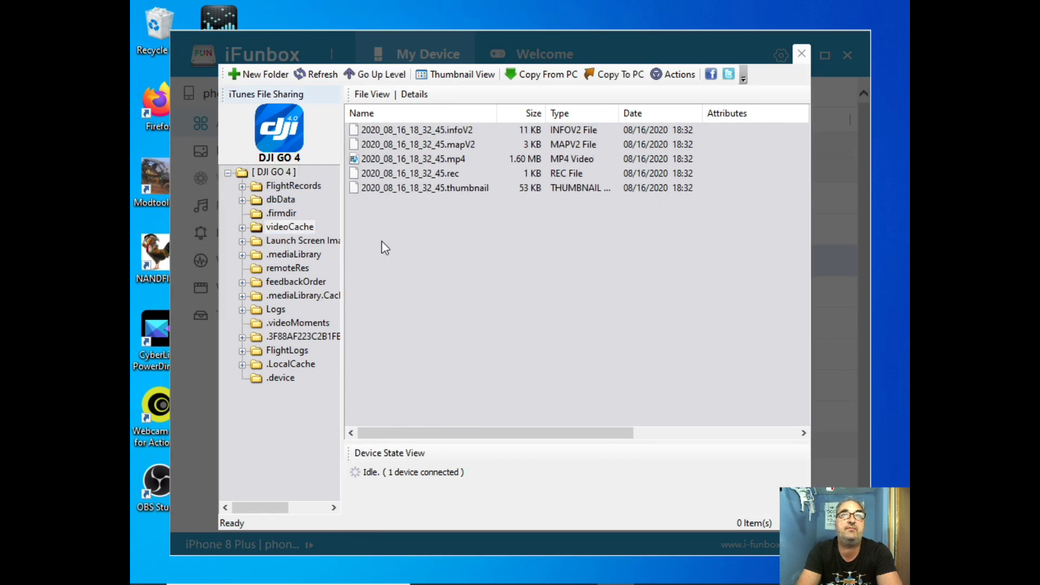
{"action": "left_click", "coordinate": [410, 159]}
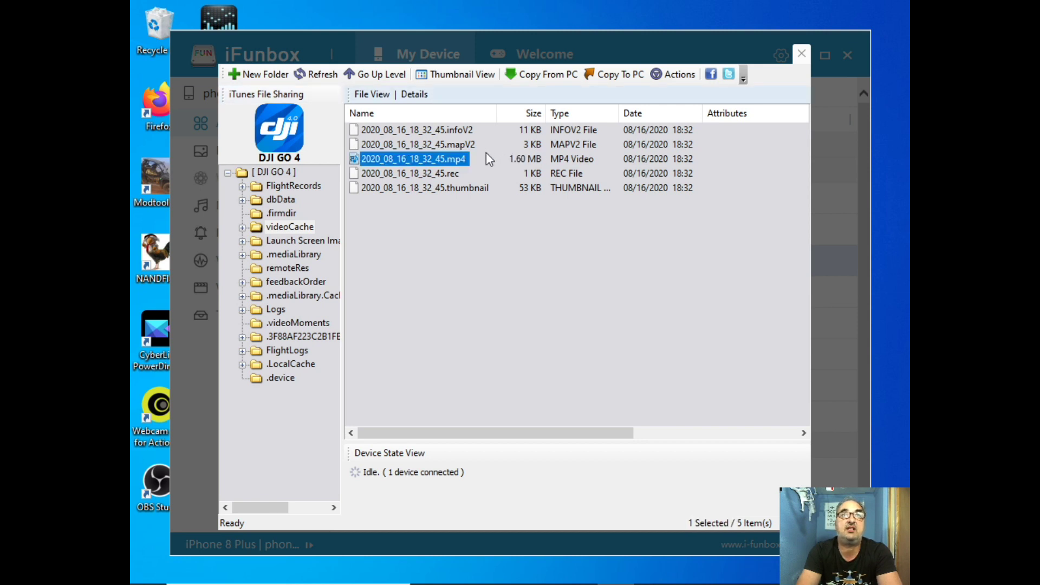
{"action": "left_click", "coordinate": [604, 73]}
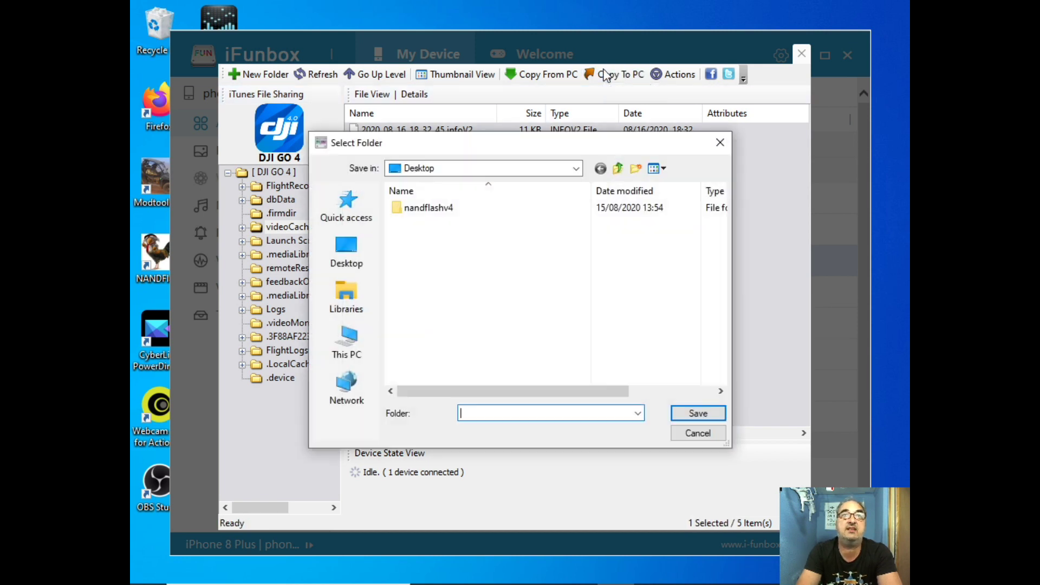
{"action": "left_click", "coordinate": [701, 414]}
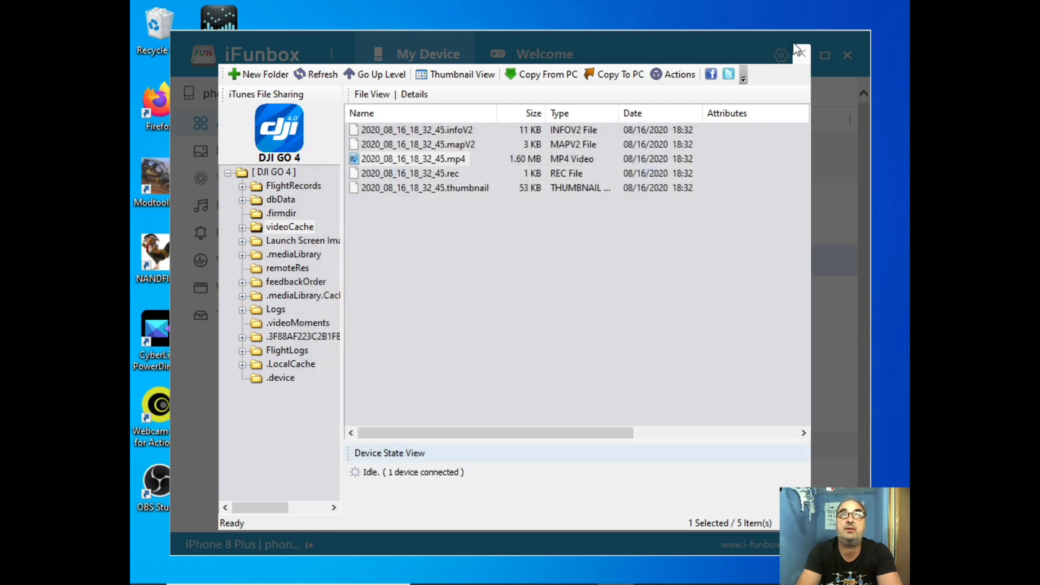
{"action": "left_click", "coordinate": [800, 54]}
{"action": "left_click", "coordinate": [800, 54]}
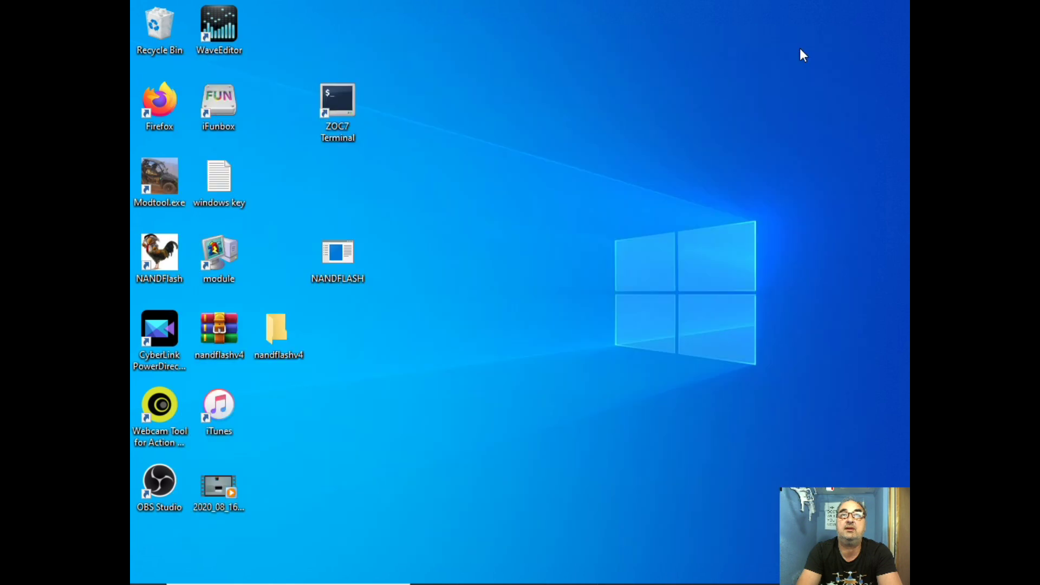
Preview the copied 2020_08_16_18_32_45 clip from the desktop, then return to iFunbox
{"action": "left_click", "coordinate": [233, 491]}
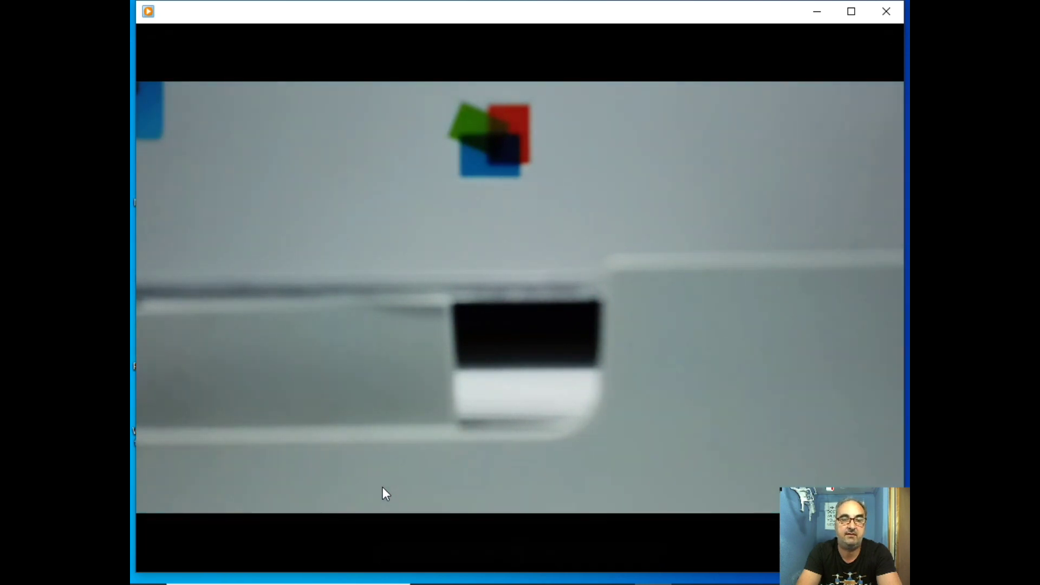
{"action": "left_click", "coordinate": [898, 11]}
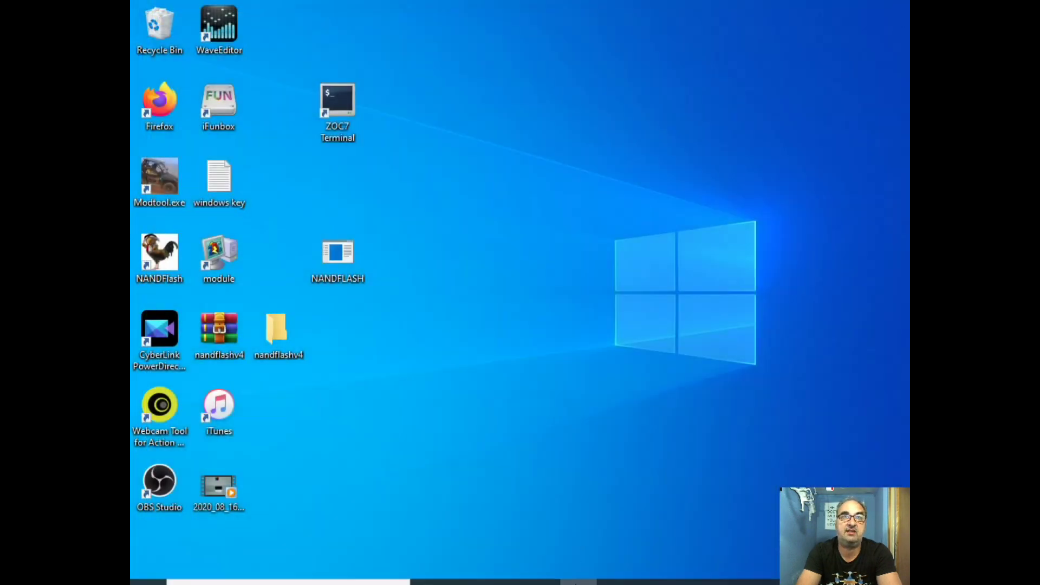
{"action": "left_click", "coordinate": [607, 579]}
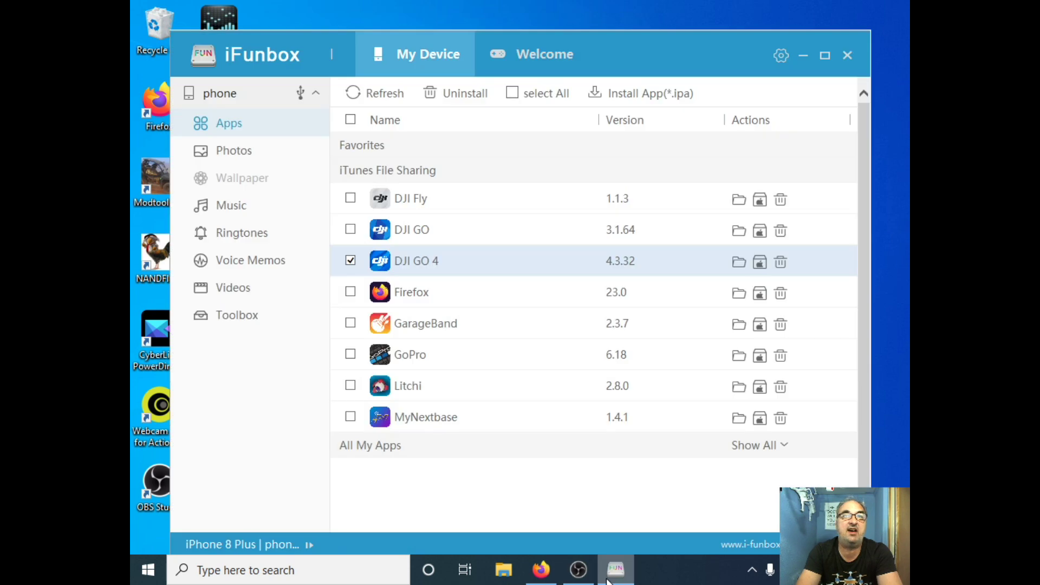